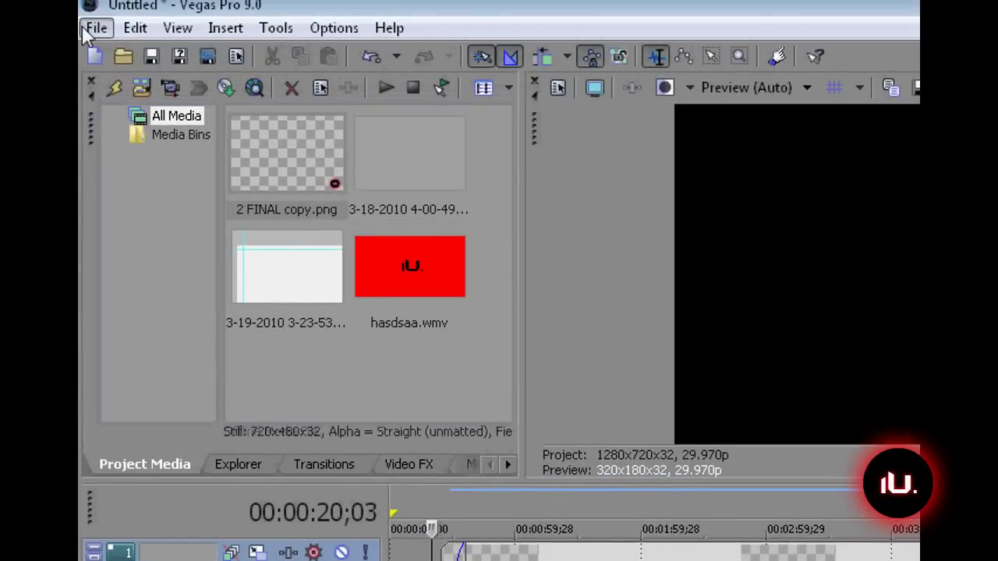
- Open Project Properties and list the video templates, with HDV 720-30p current
left_click(93, 28)
left_click(108, 391)
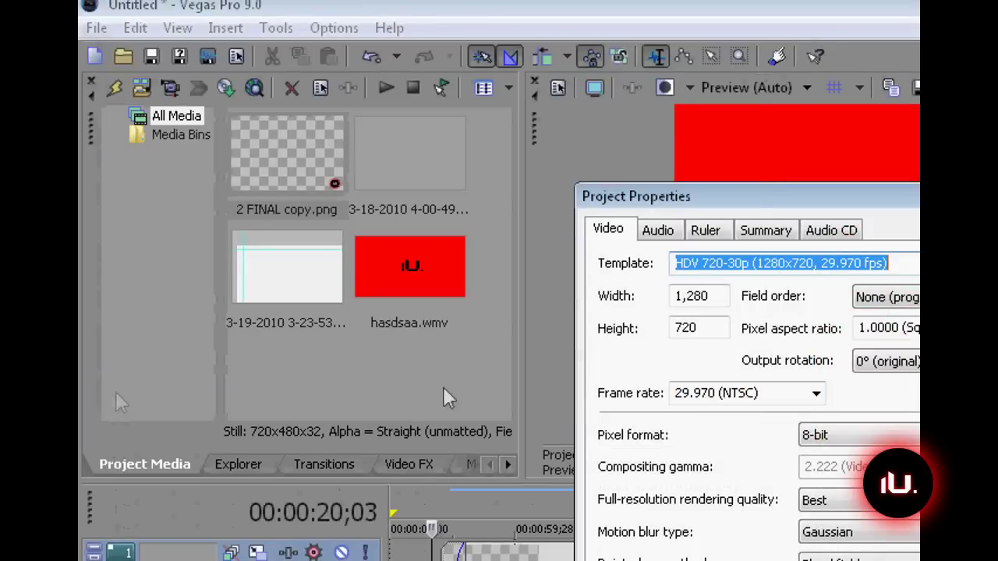
key("Return")
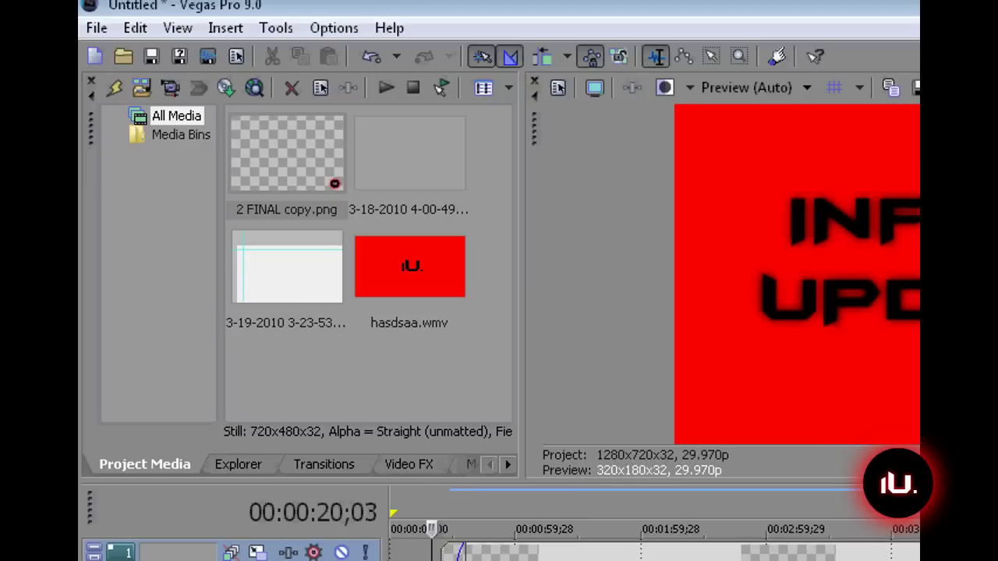
key("alt")
key("alt+Return")
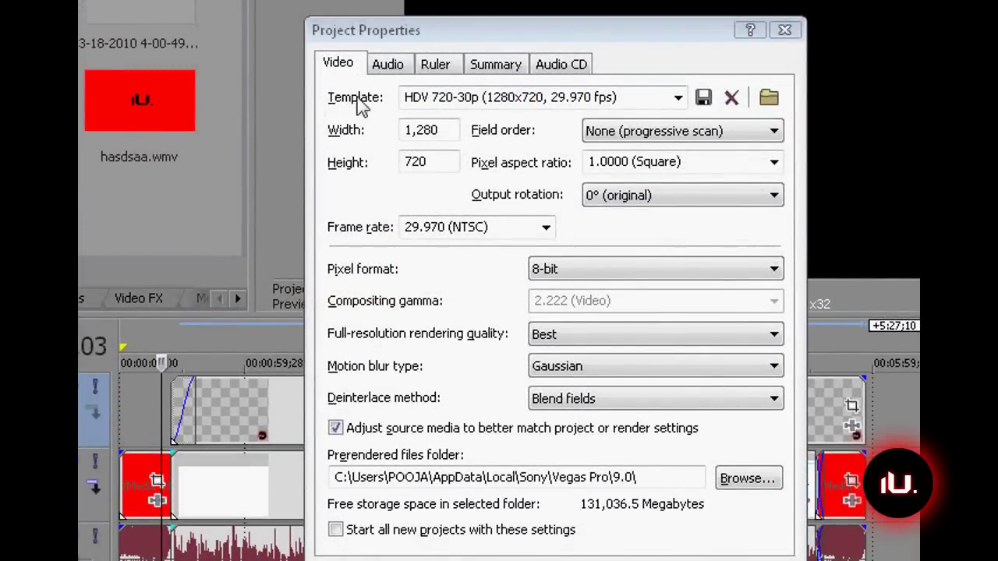
left_click(677, 97)
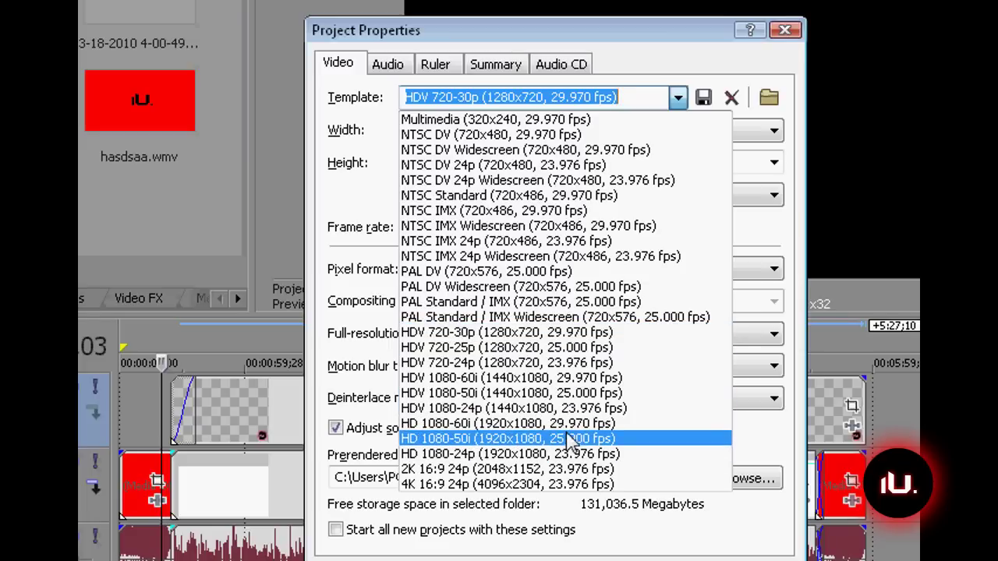
- Keep the HDV 720-30p template with Best full-resolution rendering quality, and apply the properties
left_click(552, 332)
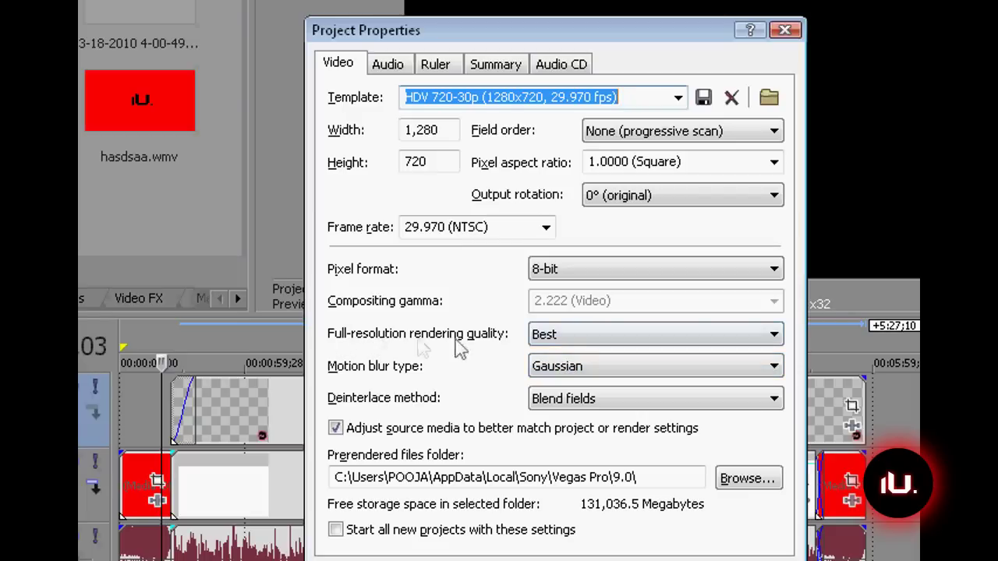
left_click(569, 335)
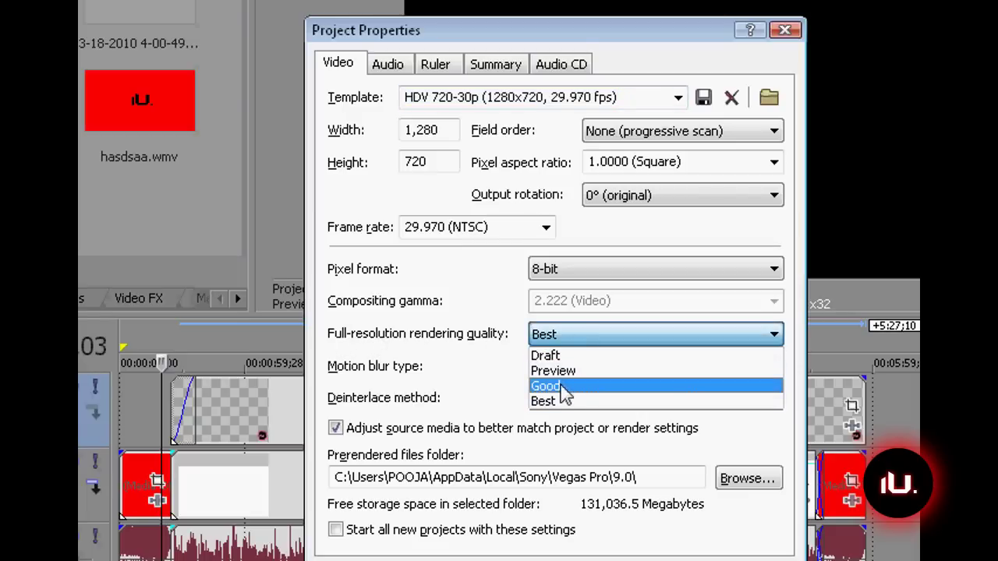
left_click(563, 386)
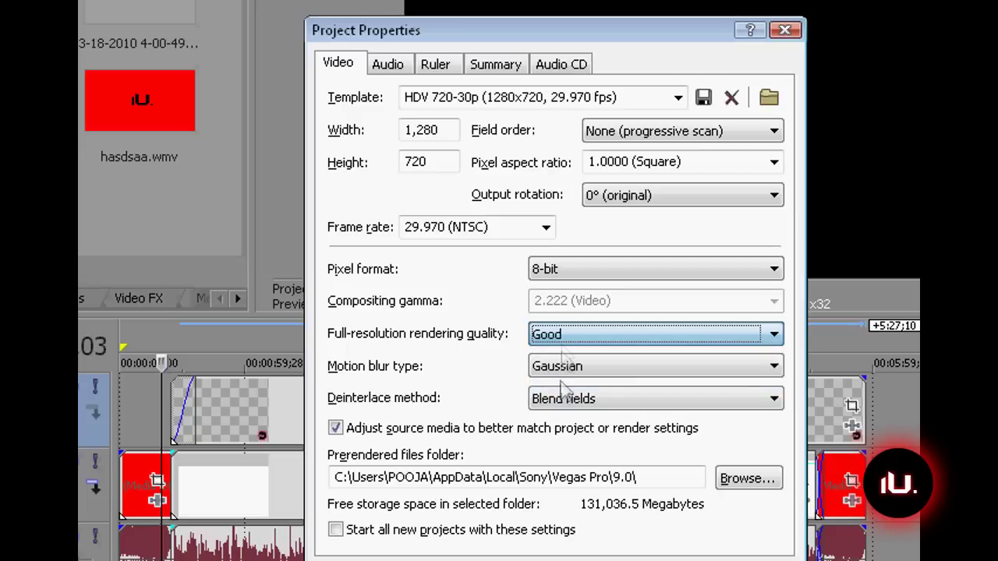
left_click(556, 335)
left_click(567, 401)
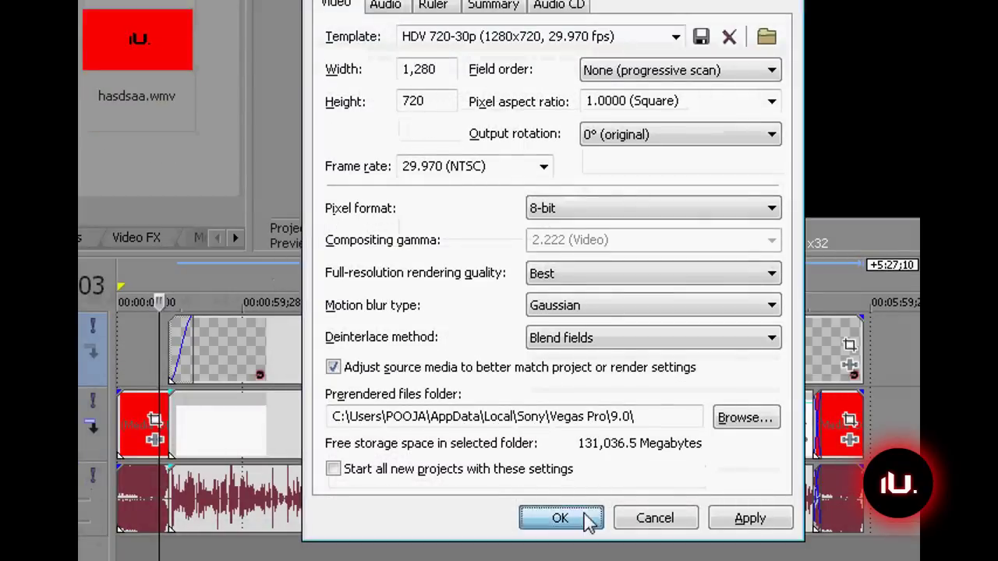
left_click(561, 519)
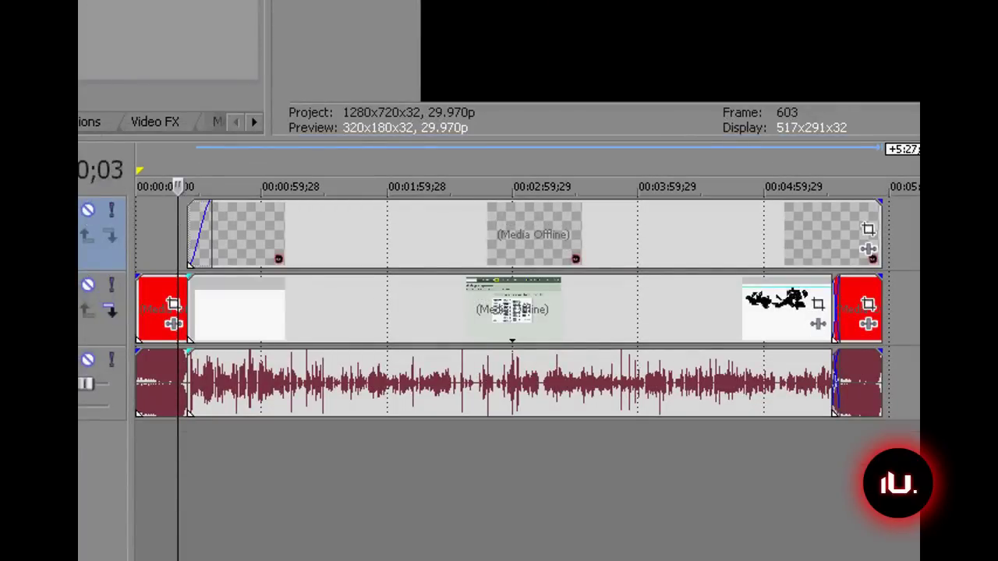
- Scrub through the timeline and adjust the fade-in on the top track's first clip
left_click(313, 432)
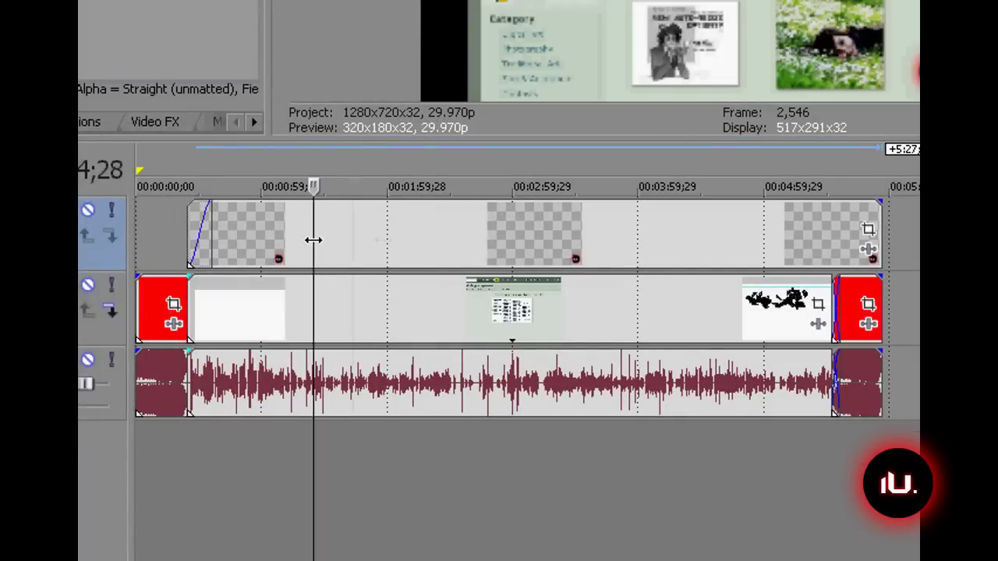
mouse_move(314, 240)
left_mouse_down()
mouse_move(842, 232)
mouse_move(160, 263)
mouse_move(204, 265)
left_mouse_up()
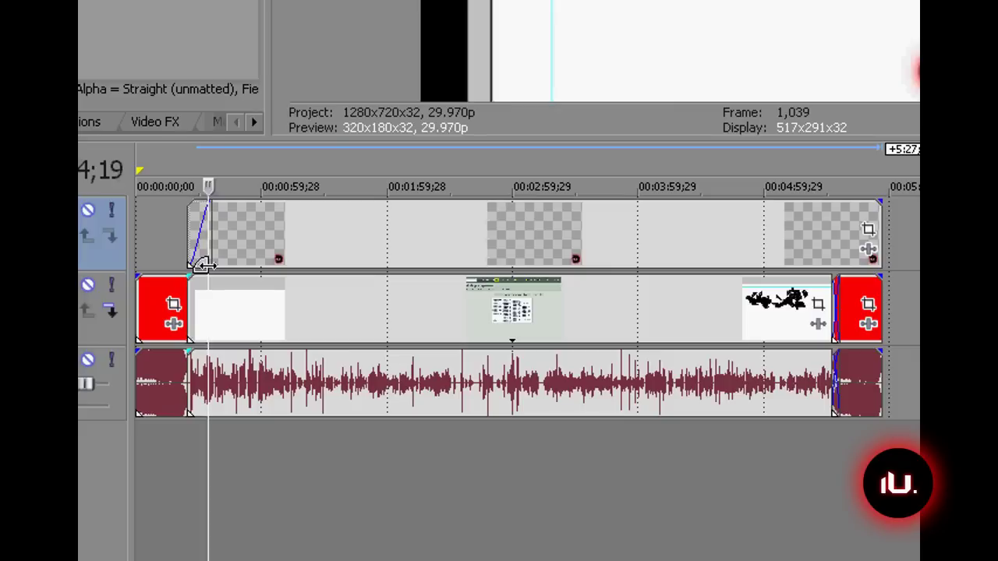
mouse_move(202, 264)
left_mouse_down()
mouse_move(316, 261)
mouse_move(205, 262)
mouse_move(712, 287)
mouse_move(262, 286)
left_mouse_up()
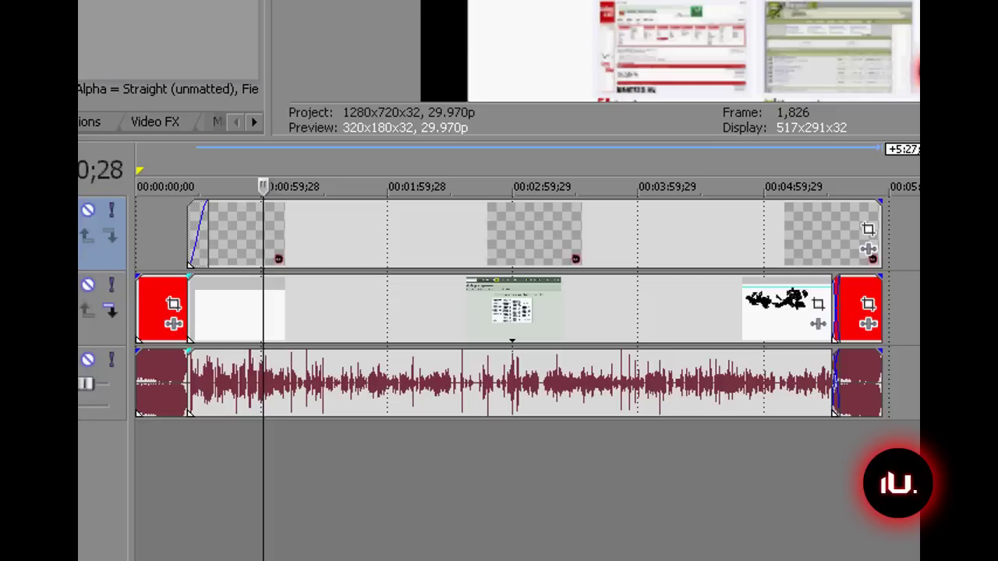
key("alt+f")
- Render the project as Windows Media Video V11 with the 6 Mbps HD 720-30p template
key("r")
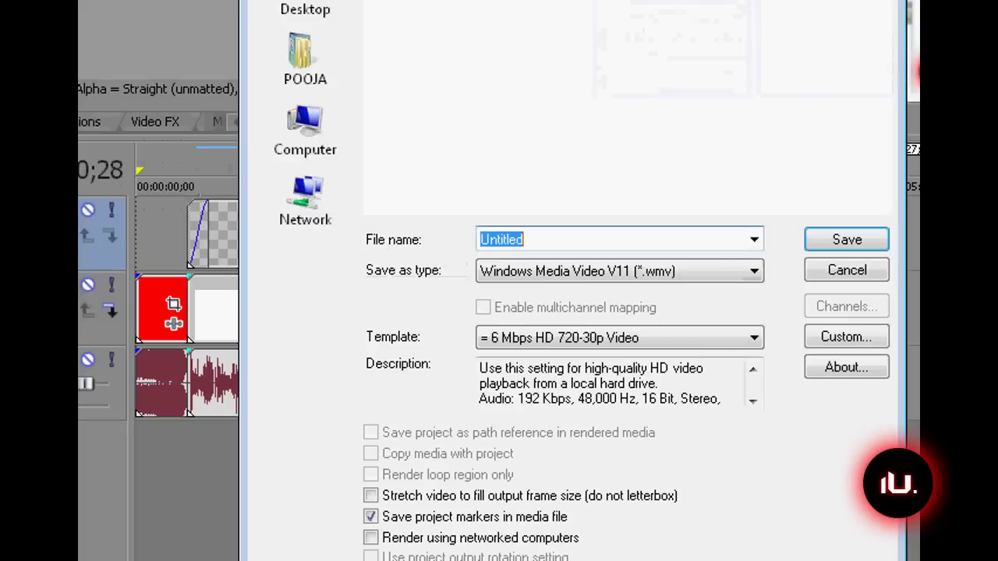
left_click(755, 271)
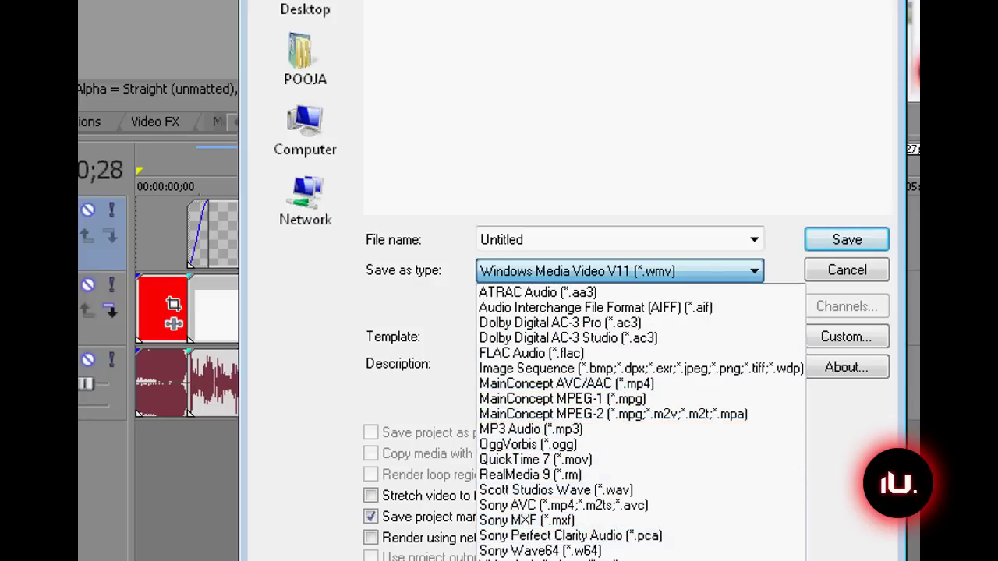
key("Return")
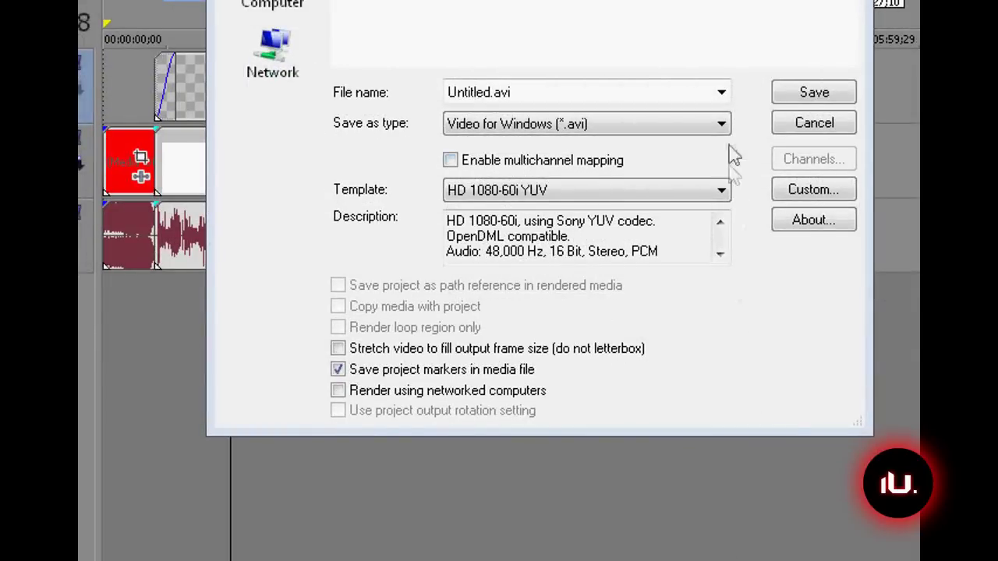
left_click(723, 123)
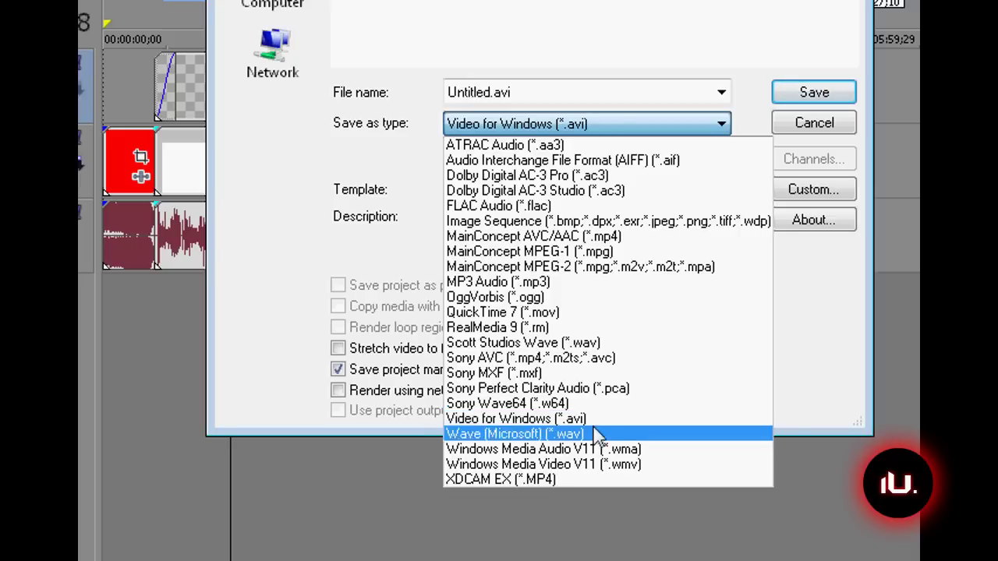
left_click(587, 468)
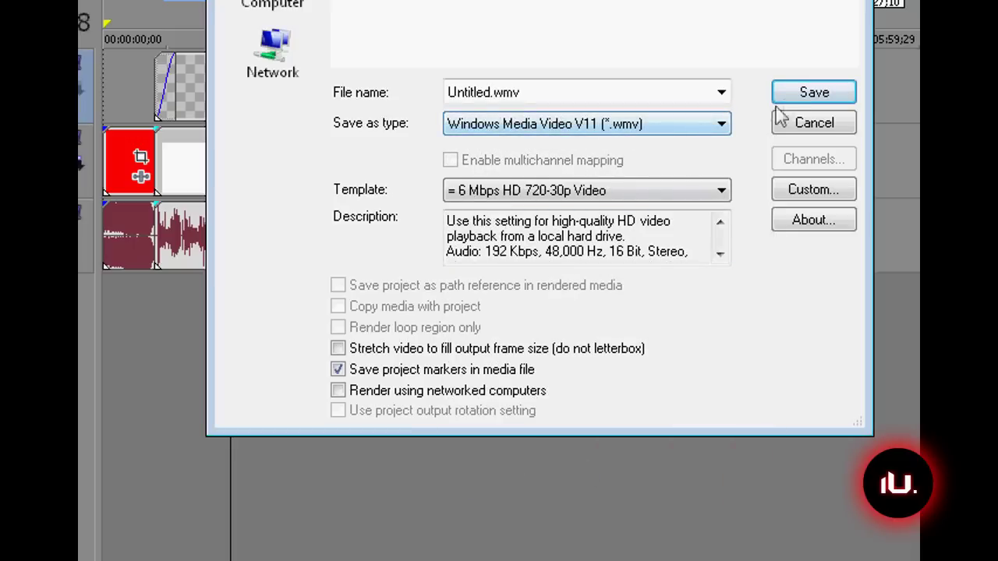
left_click(819, 93)
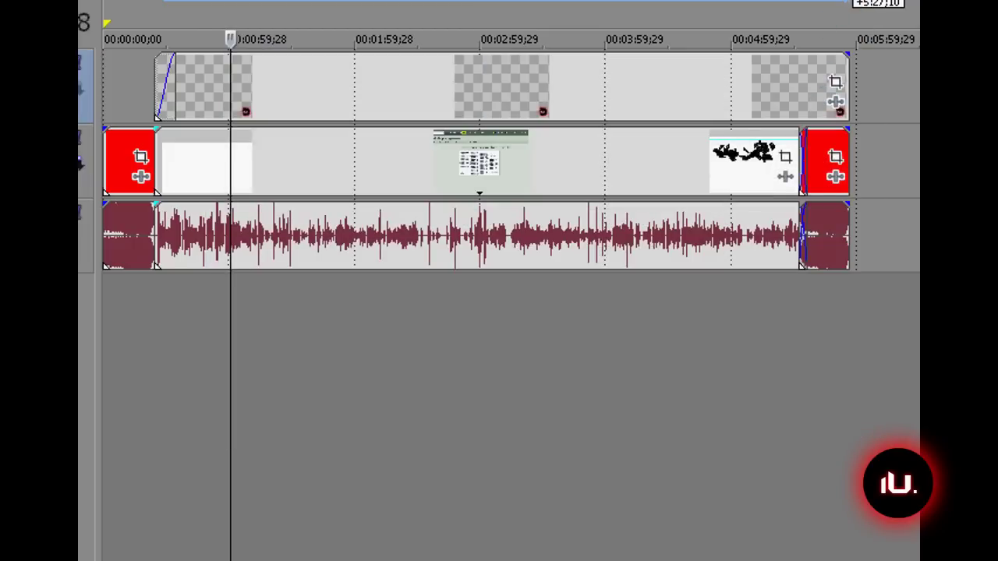